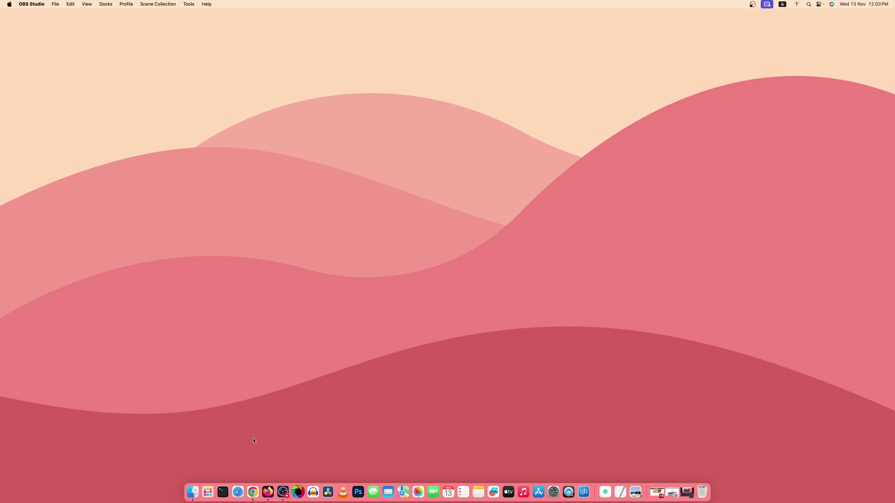
Bring up the My Blog site in Chrome and scroll through its default homepage.
left_click(253, 493)
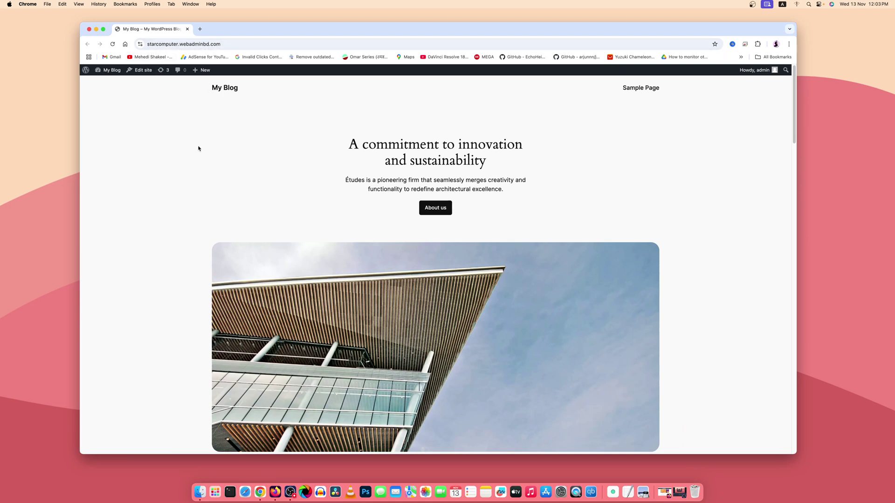
scroll(186, 229, "down", 15)
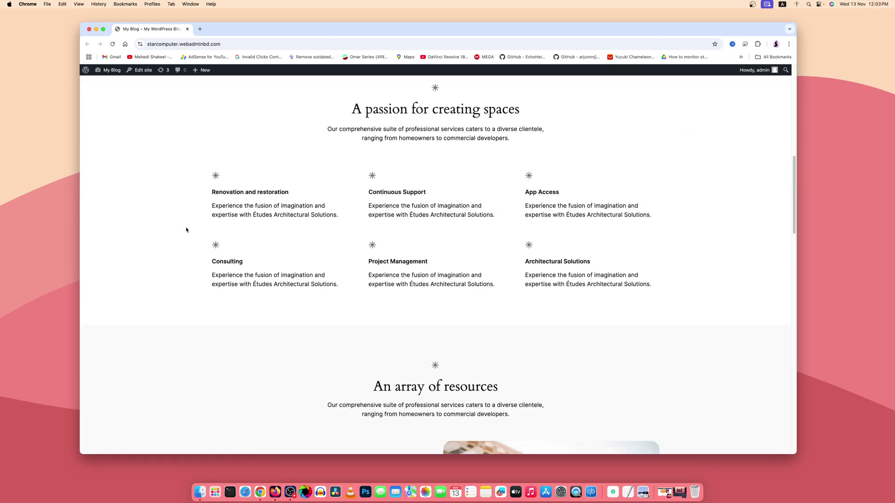
scroll(186, 230, "down", 20)
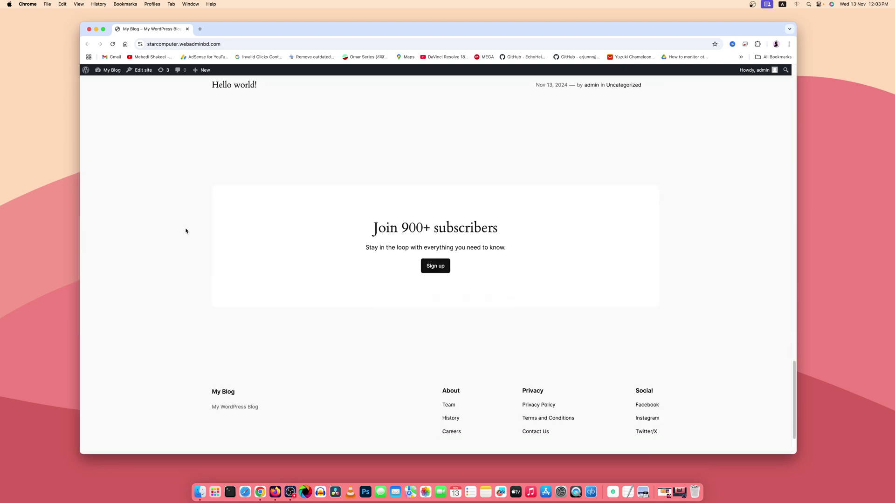
scroll(186, 231, "up", 20)
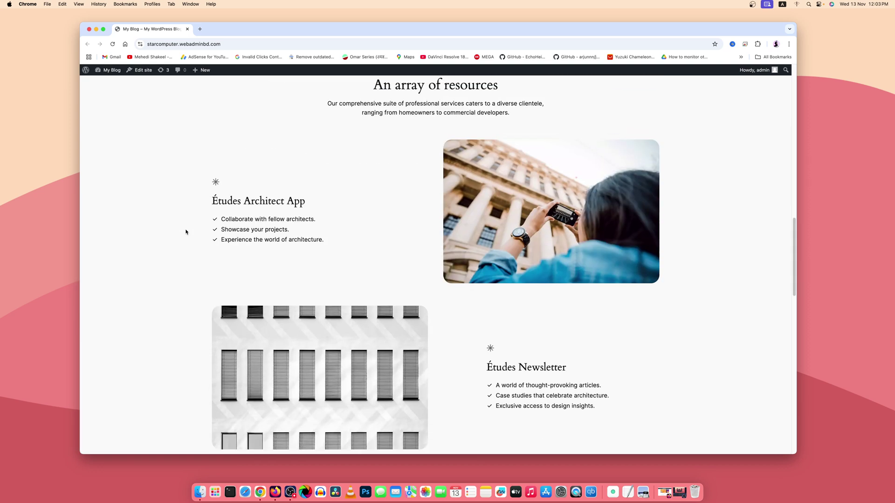
scroll(186, 229, "up", 10)
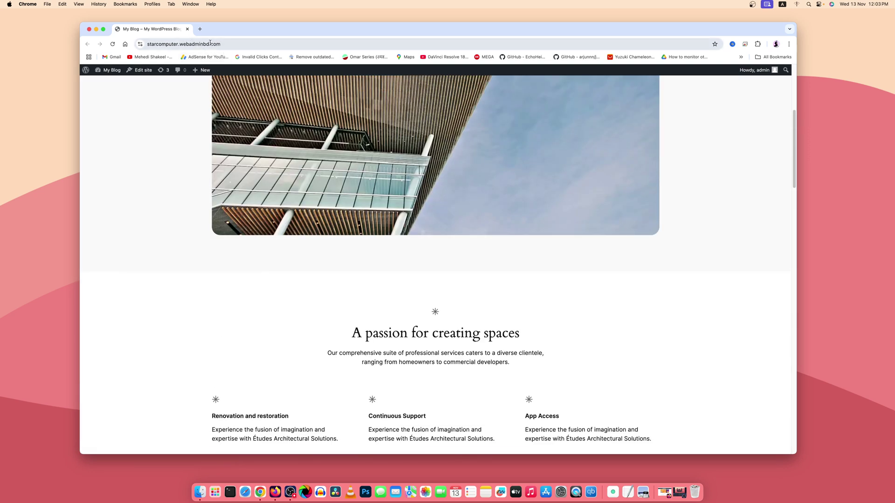
scroll(187, 196, "up", 8)
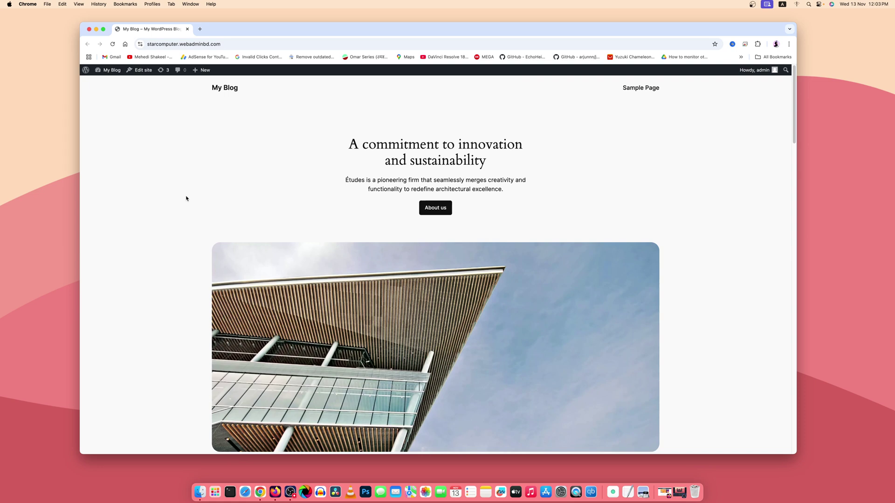
left_click(275, 492)
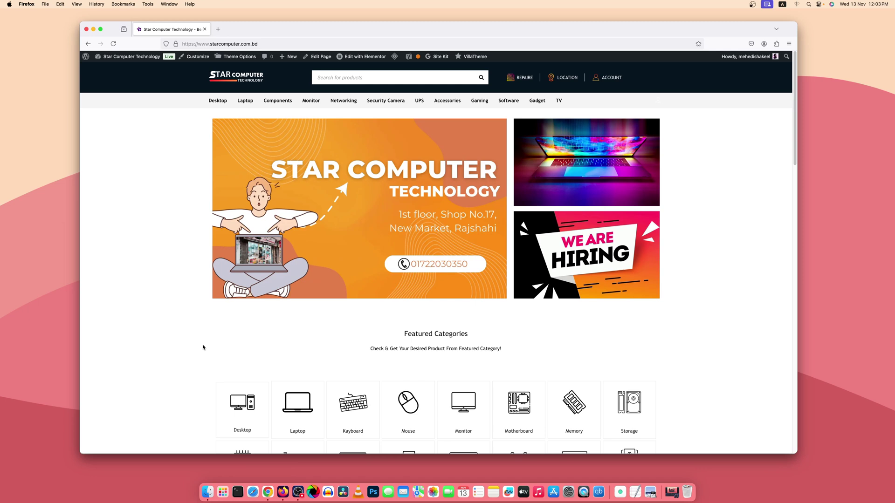
Scroll the Star Computer homepage in Firefox, then return to My Blog in Chrome.
scroll(202, 348, "down", 15)
scroll(203, 348, "down", 8)
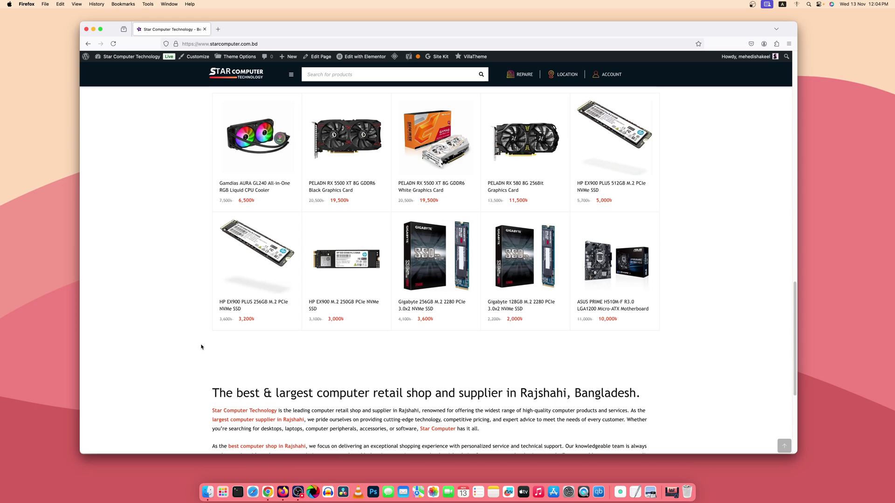
scroll(202, 348, "up", 10)
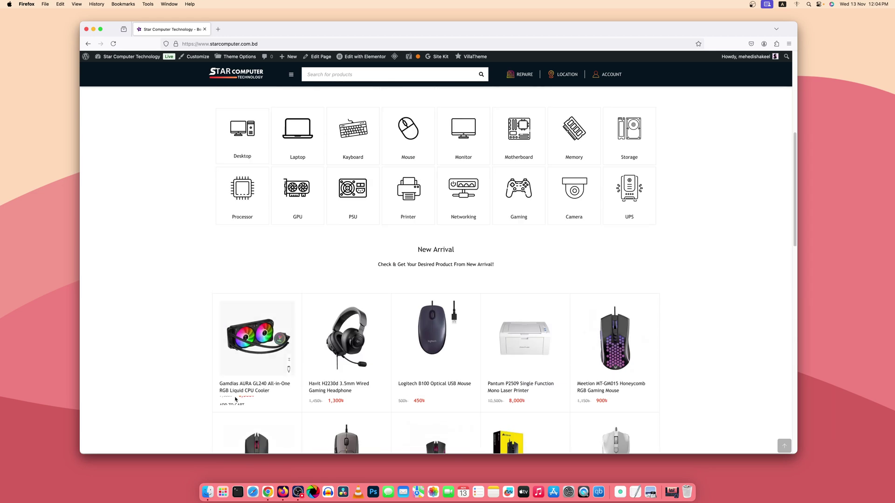
left_click(268, 492)
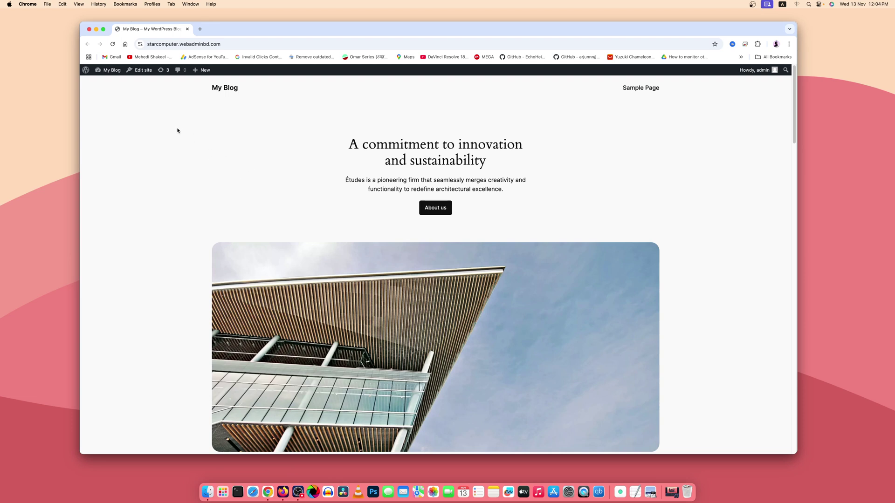
Search Add New Plugin for 'WPvivid', then install and activate WPvivid Backup & Migration on My Blog.
left_click(110, 84)
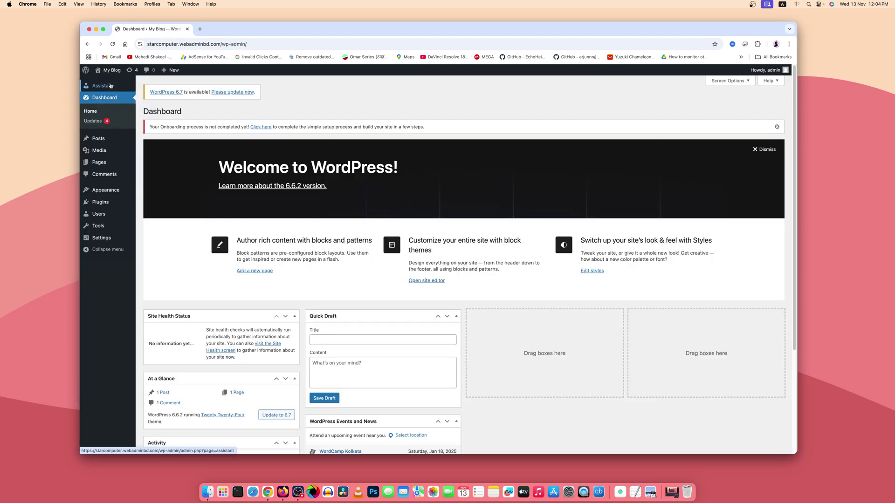
mouse_move(110, 204)
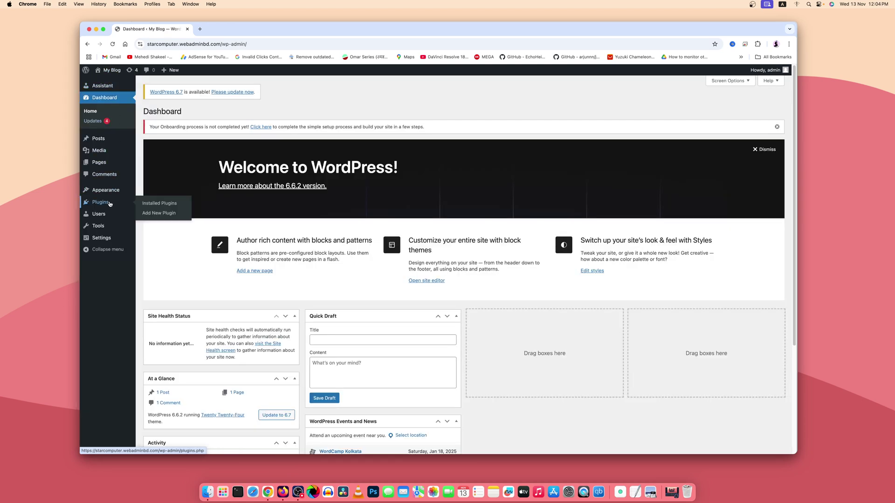
left_click(159, 213)
left_click(661, 148)
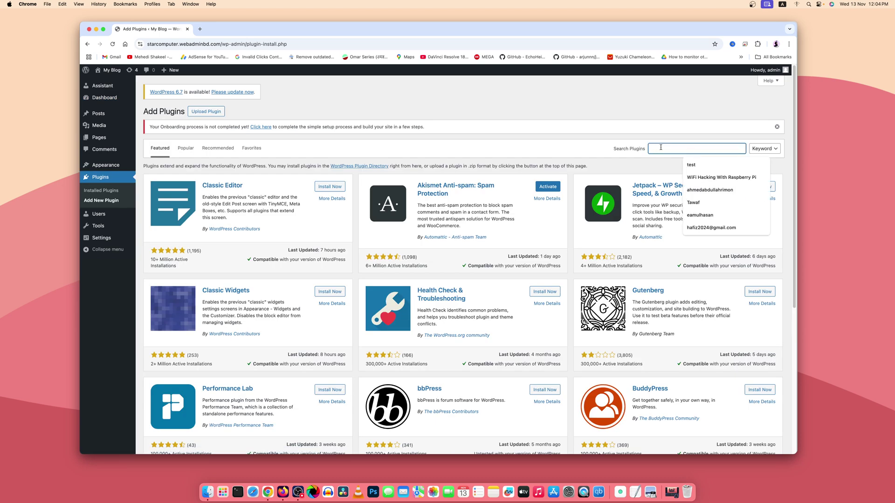
type("WPviv")
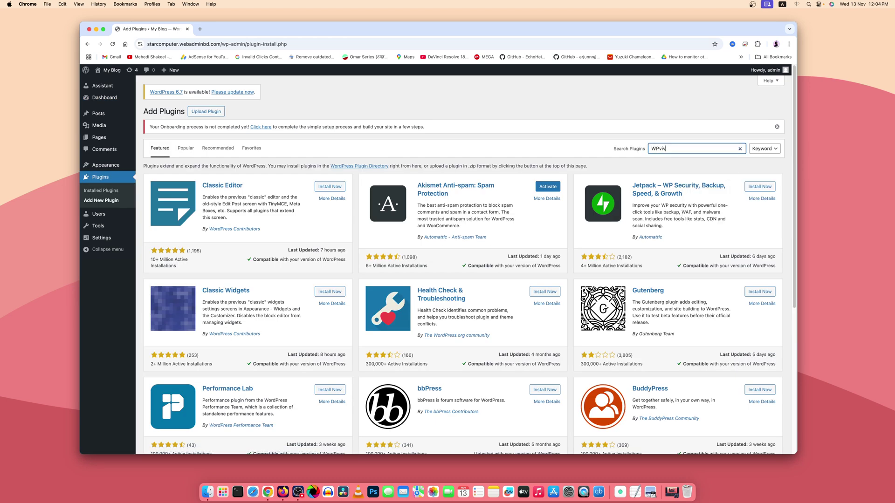
type("id")
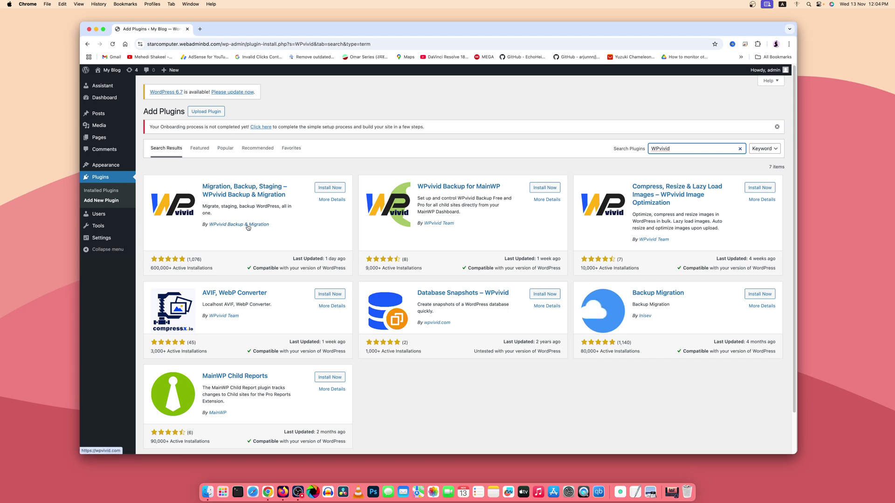
left_click(331, 188)
left_click(330, 188)
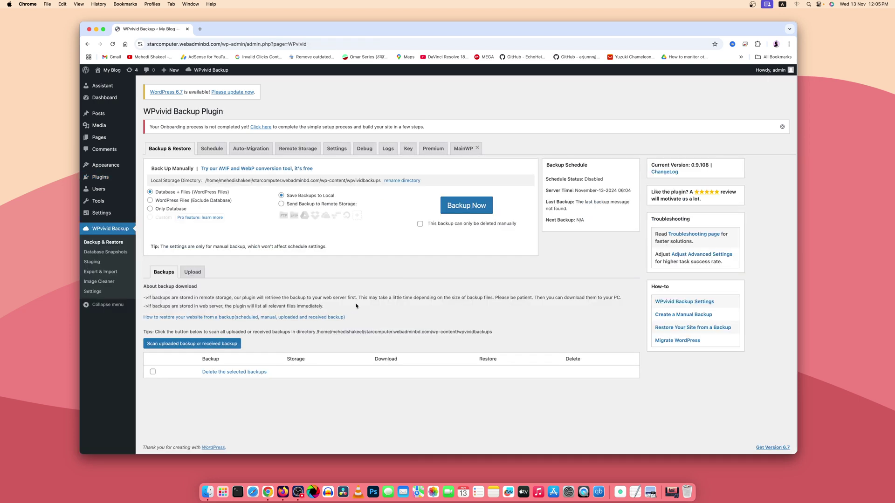
Generate an 8-hour migration key on WPvivid's Key tab and copy it.
left_click(408, 149)
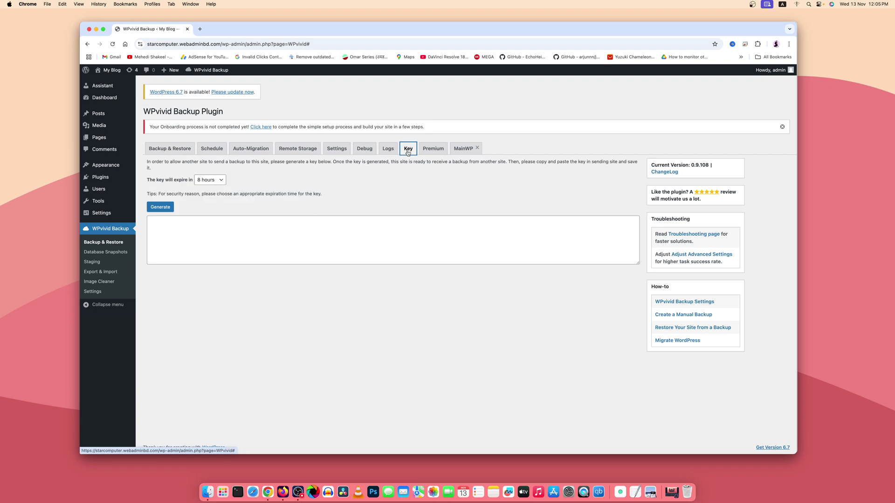
left_click(160, 207)
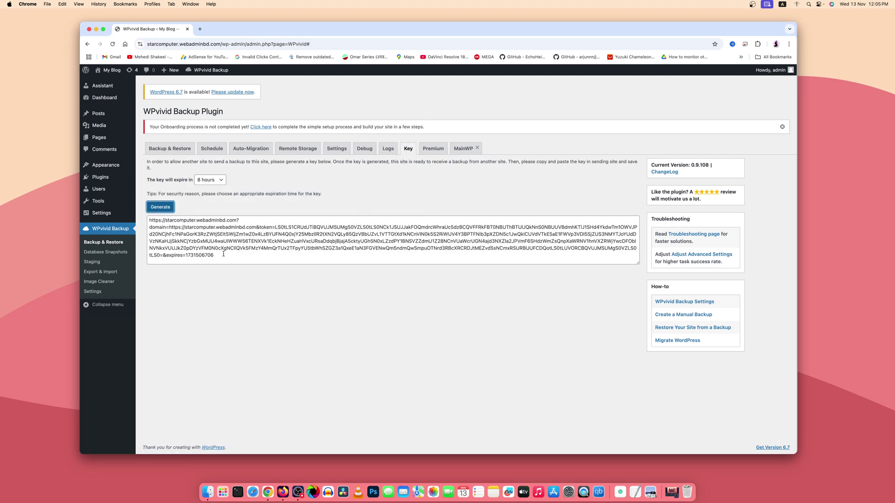
triple_click(214, 233)
right_click(214, 232)
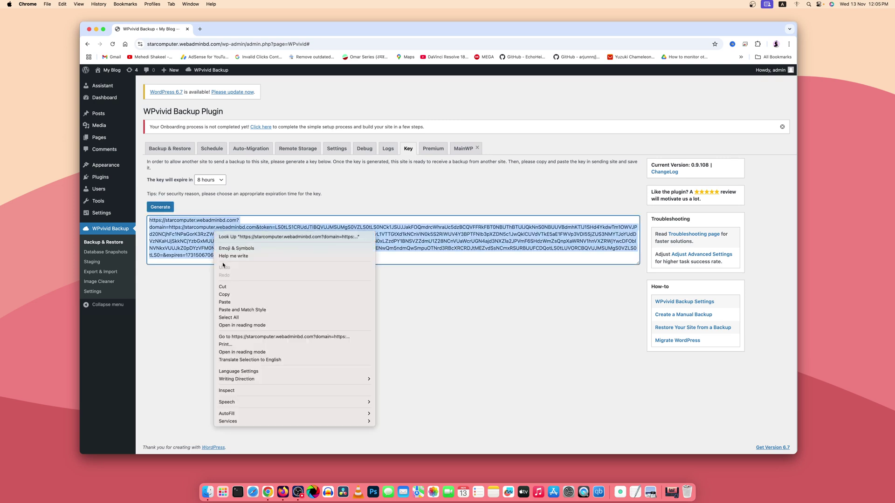
left_click(226, 295)
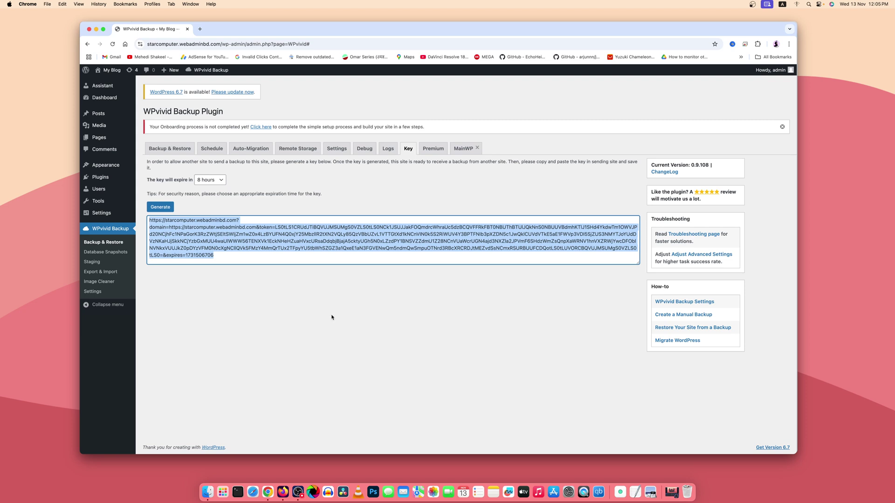
On the Star Computer site in Firefox, search plugins for 'WPvivid' and activate WPvivid Backup & Migration.
left_click(283, 492)
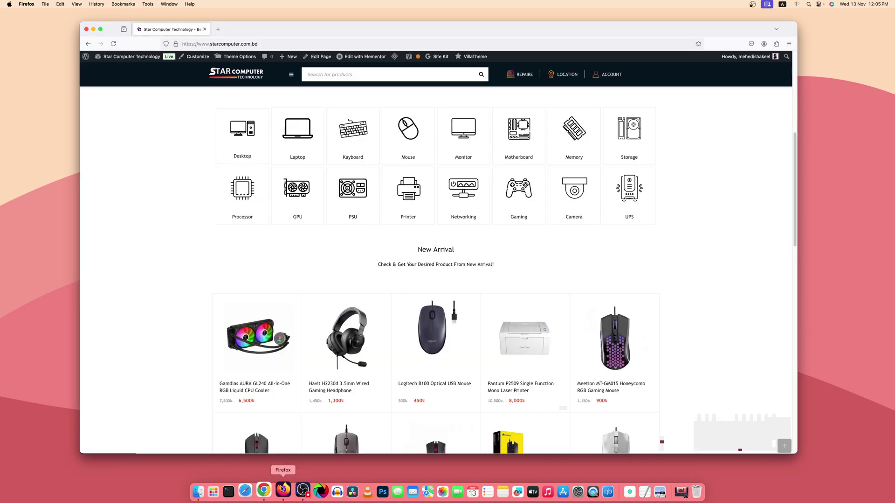
scroll(198, 287, "up", 6)
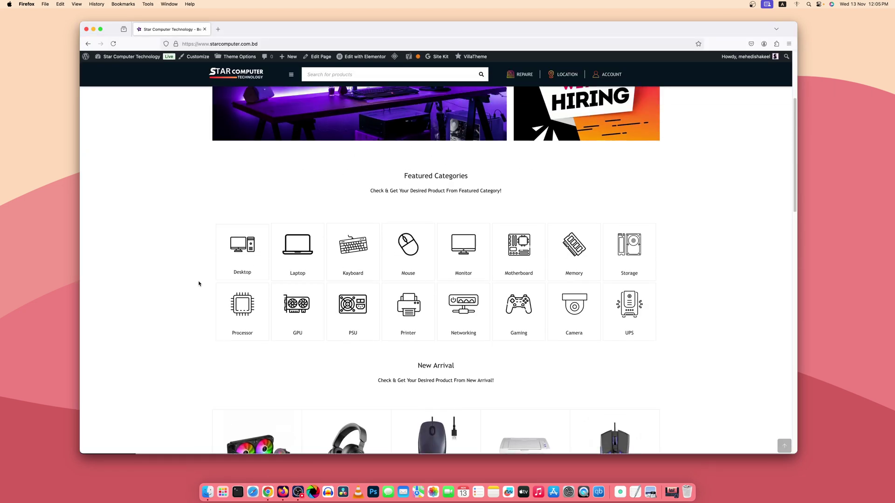
left_click(118, 67)
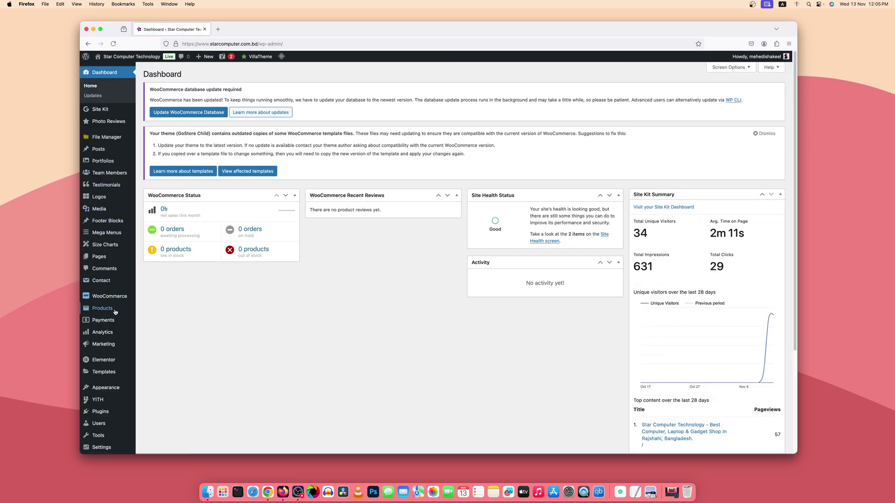
scroll(113, 386, "down", 2)
mouse_move(112, 383)
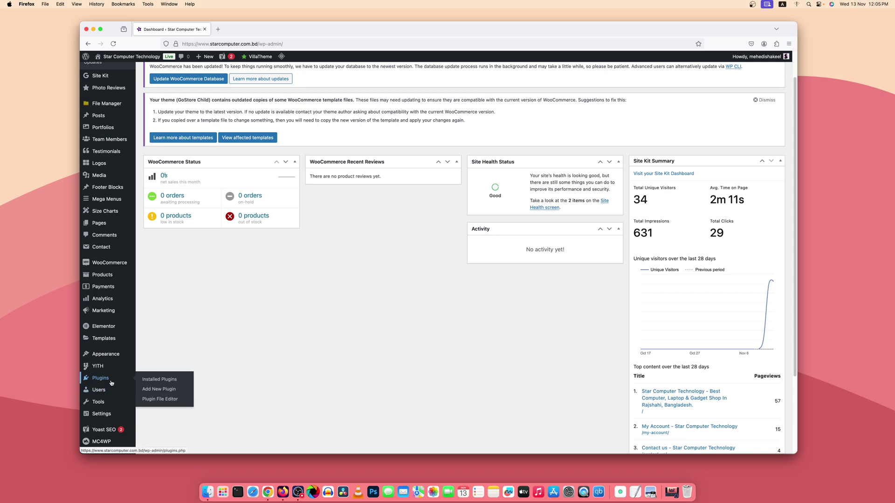
left_click(159, 394)
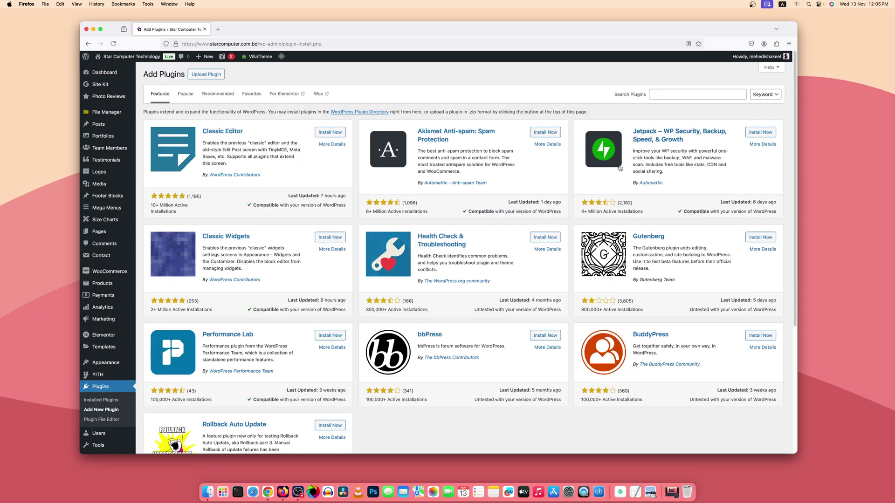
left_click(662, 95)
type("WPvivid")
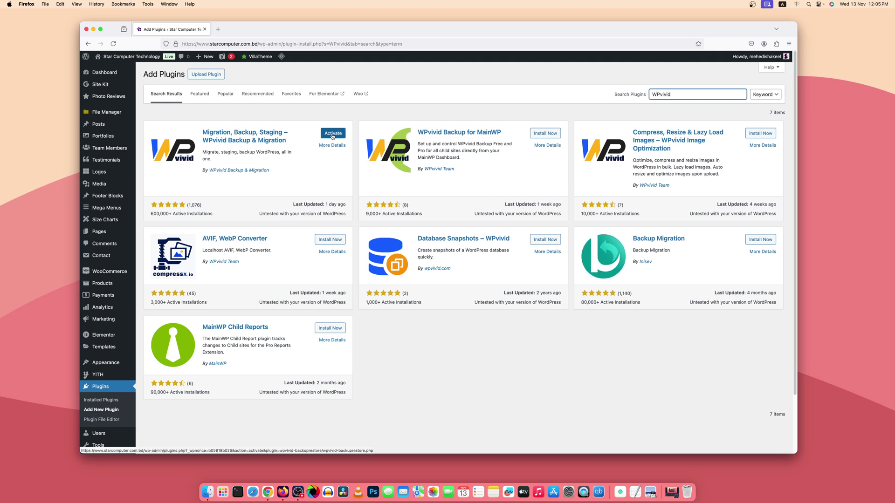
left_click(333, 134)
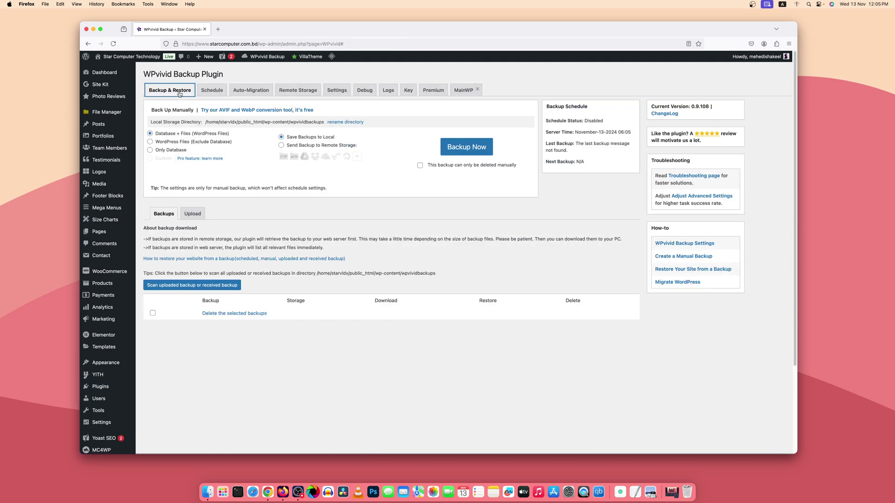
Paste and save the destination's migration key in Auto-Migration, then start the Clone transfer.
left_click(248, 93)
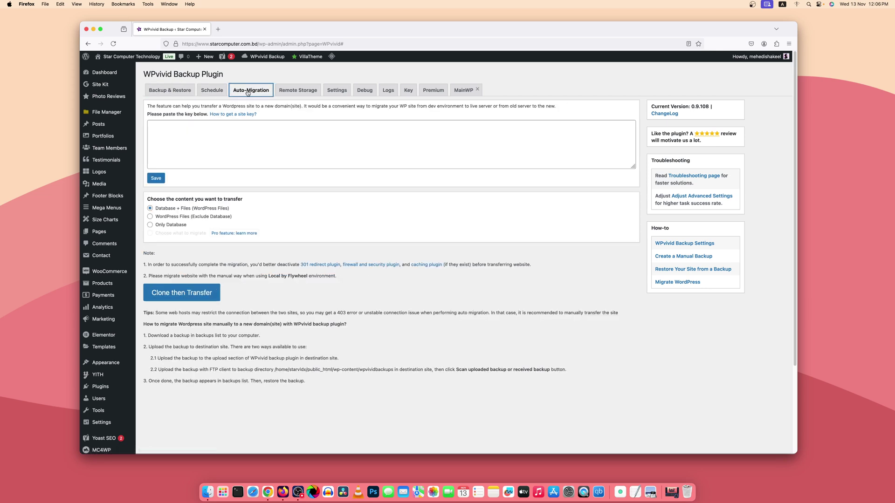
right_click(191, 134)
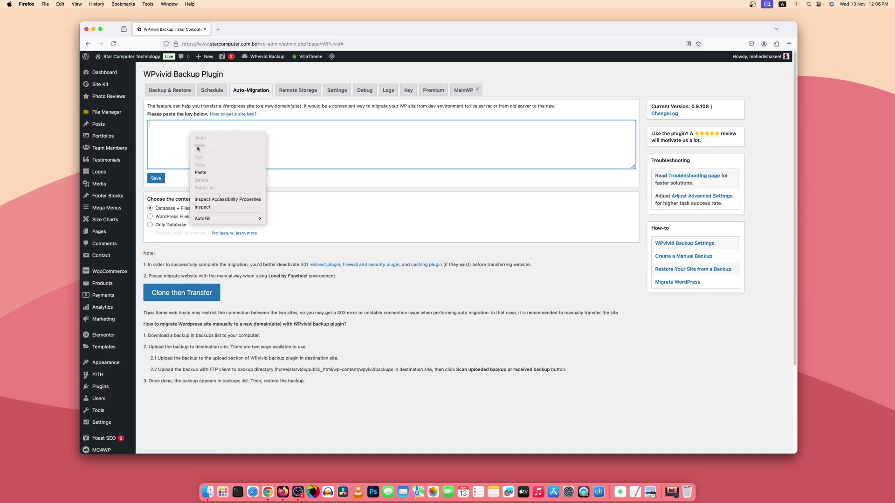
left_click(203, 172)
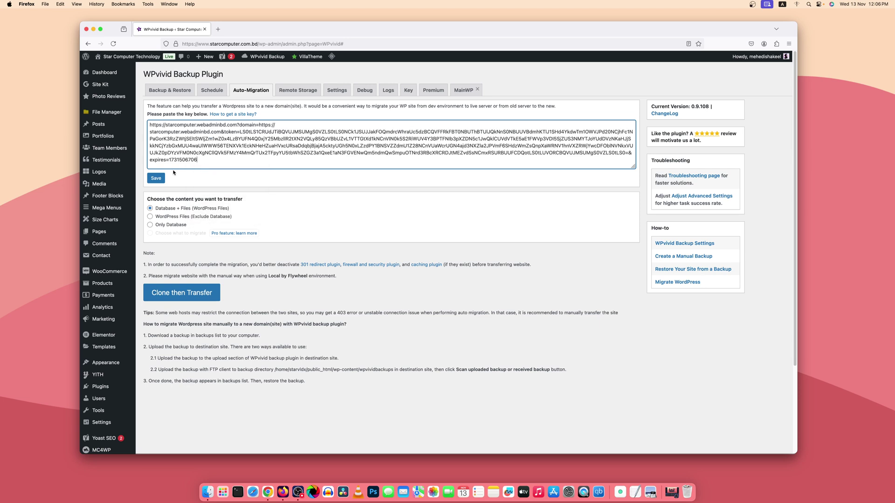
left_click(158, 178)
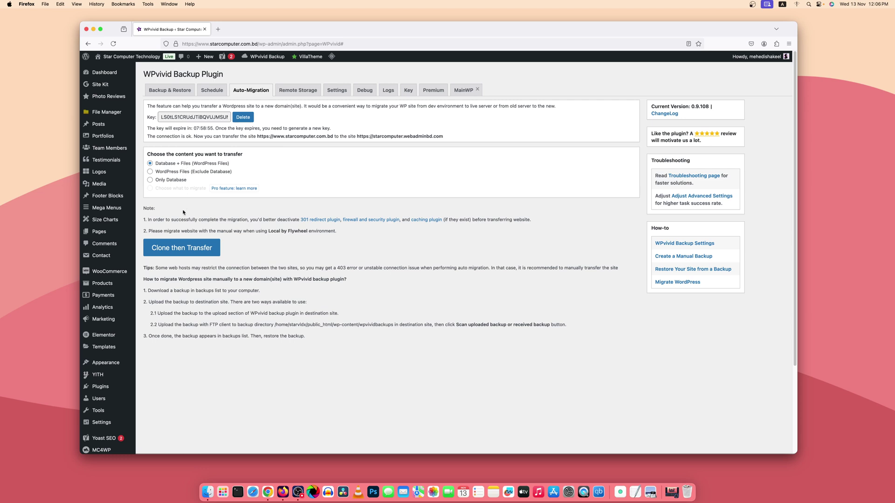
left_click(182, 248)
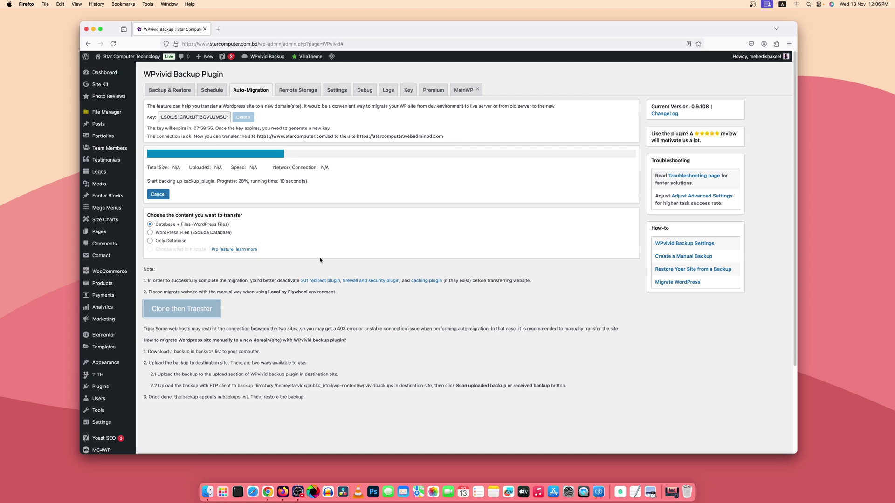
Watch the transfer progress until the backup task finishes, then minimize Firefox to reveal Chrome.
left_click(268, 491)
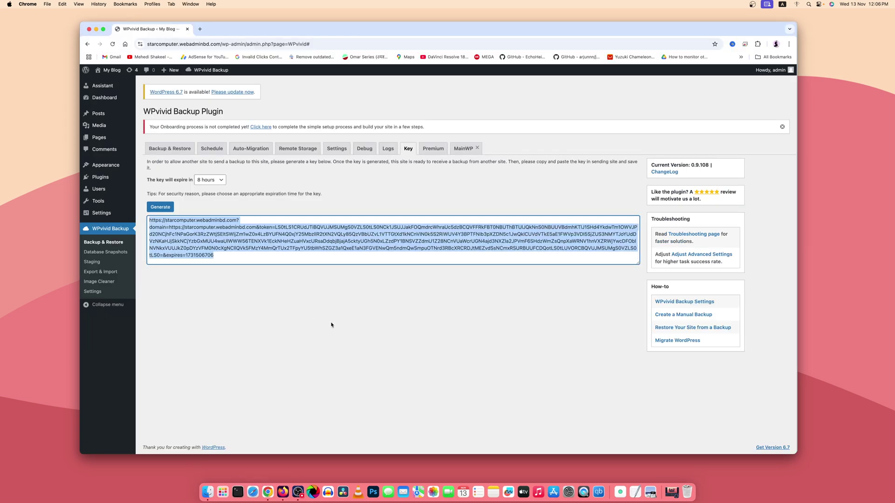
left_click(283, 492)
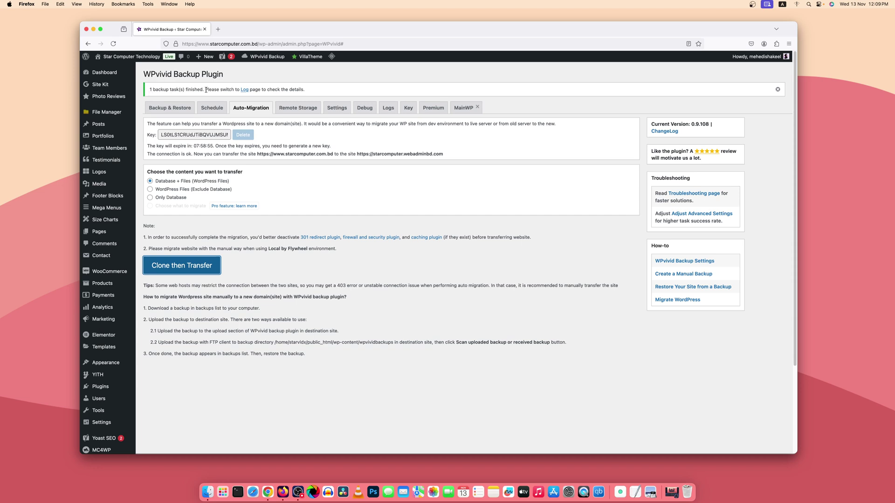
left_click(94, 29)
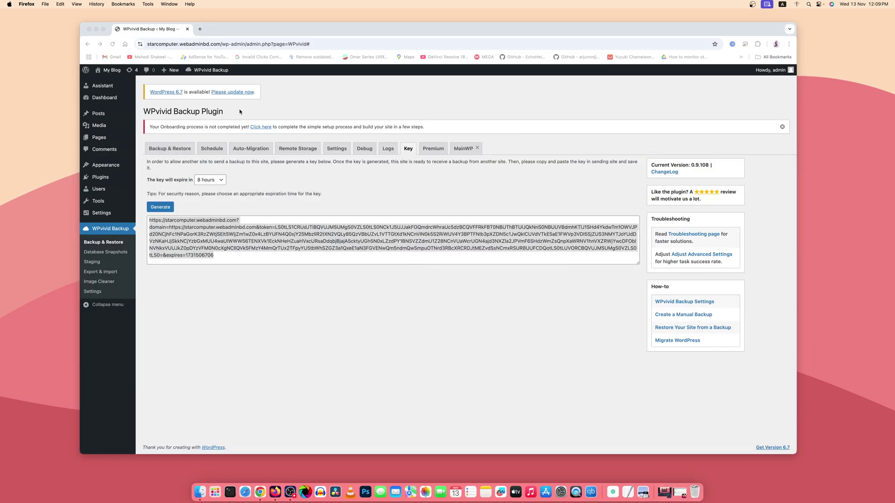
Reload Backup & Restore to list the received backup, and open Visit Site in a new tab.
left_click(175, 149)
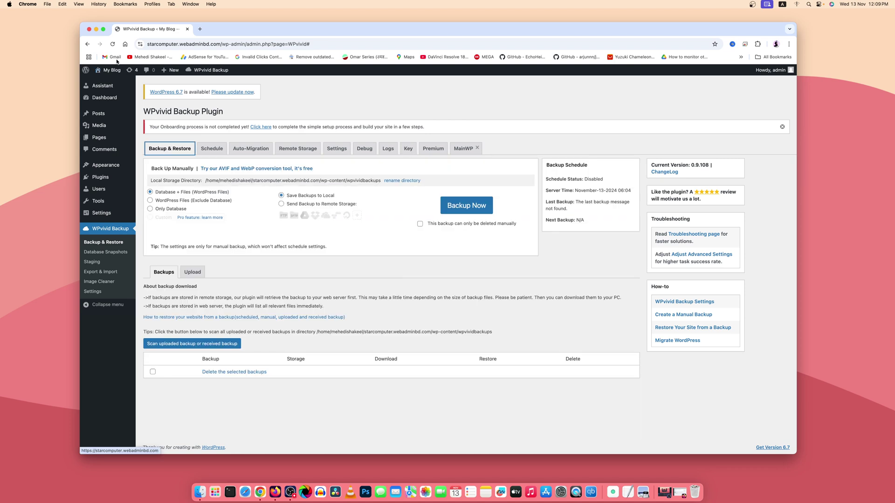
left_click(112, 44)
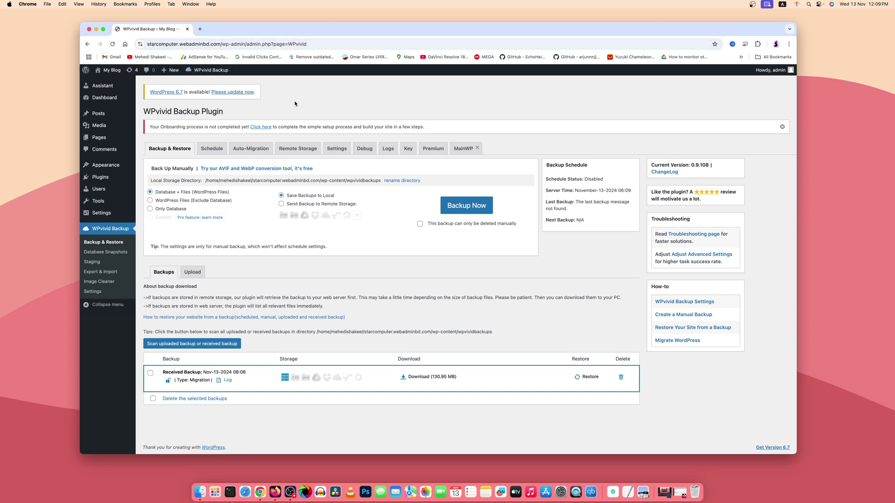
right_click(105, 82)
left_click(121, 85)
Scroll through the destination's still-default Études front page in the new tab.
left_click(222, 29)
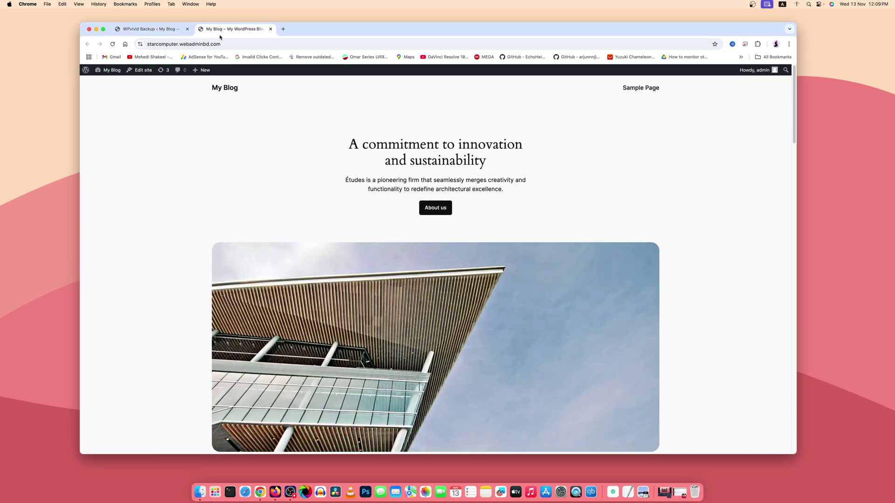
scroll(199, 210, "down", 20)
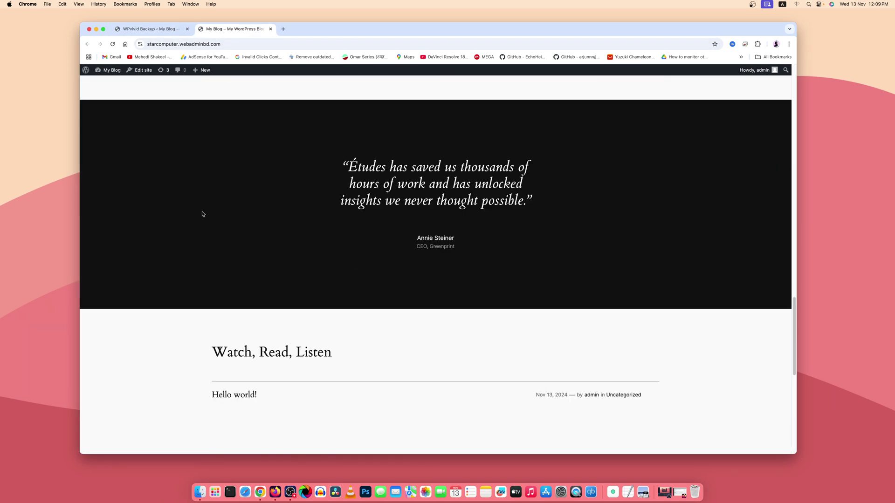
scroll(204, 213, "up", 8)
scroll(204, 213, "up", 15)
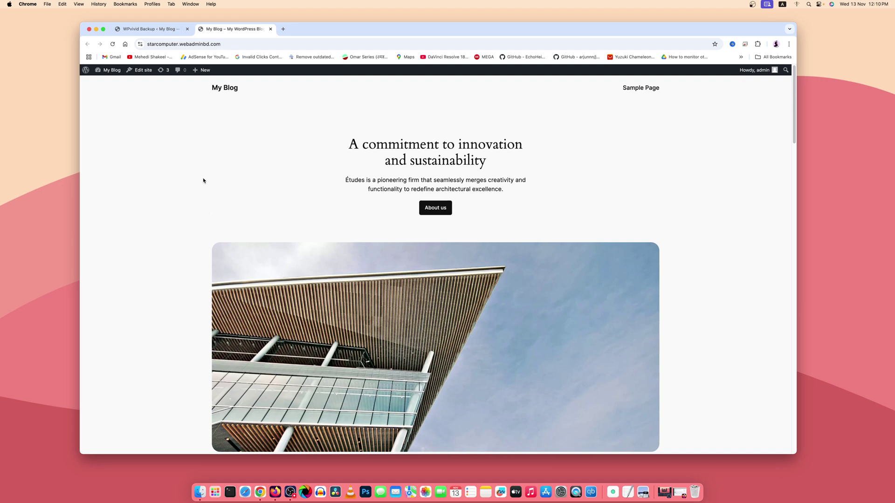
Restore the received migration backup from the WPvivid tab, confirm with OK, and dismiss the completion alert.
left_click(151, 31)
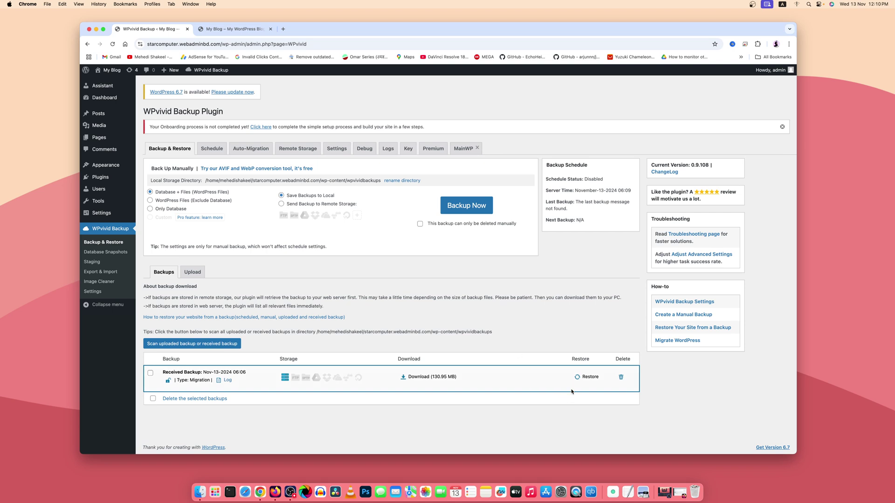
left_click(587, 381)
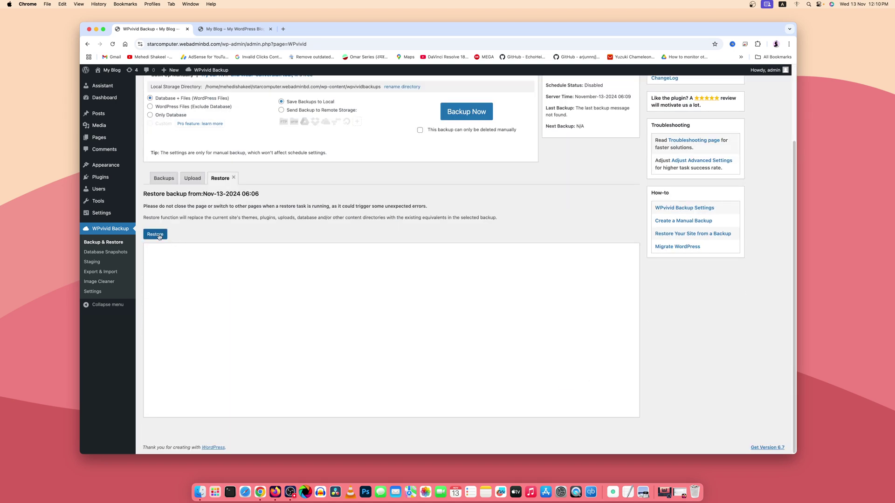
left_click(159, 235)
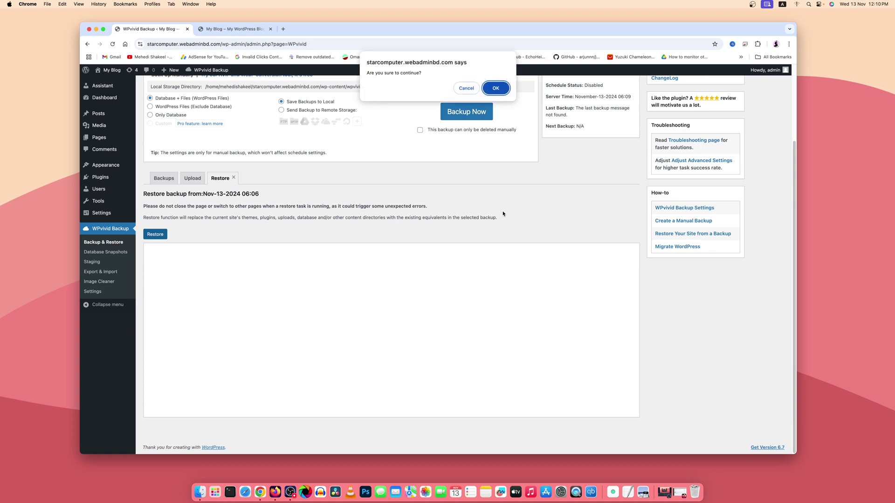
left_click(496, 89)
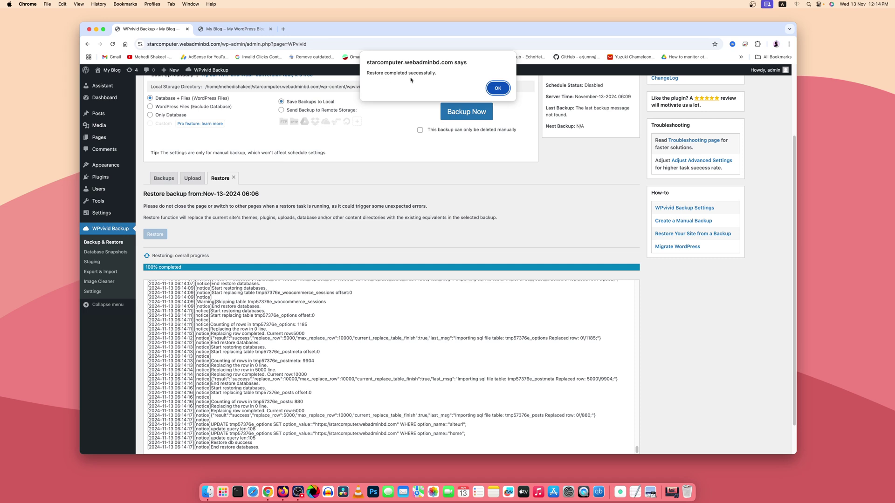
left_click(497, 88)
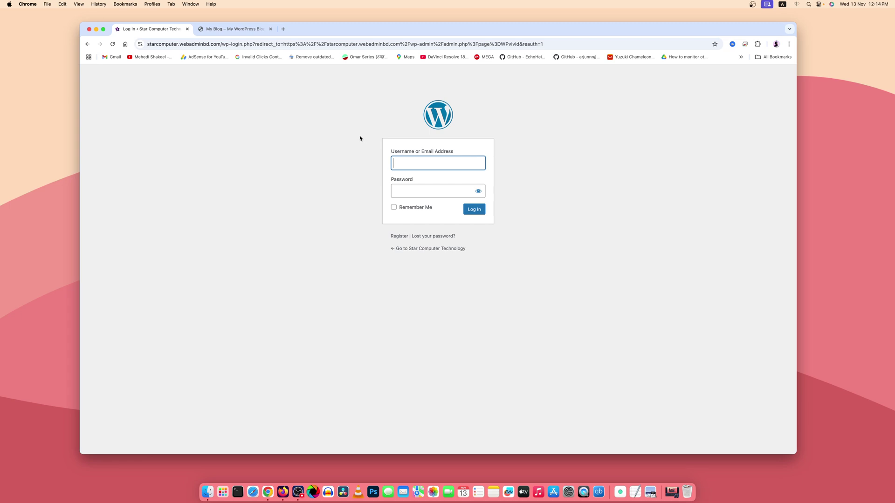
Reload the destination's front page and scroll to verify the Star Computer storefront appears.
left_click(231, 29)
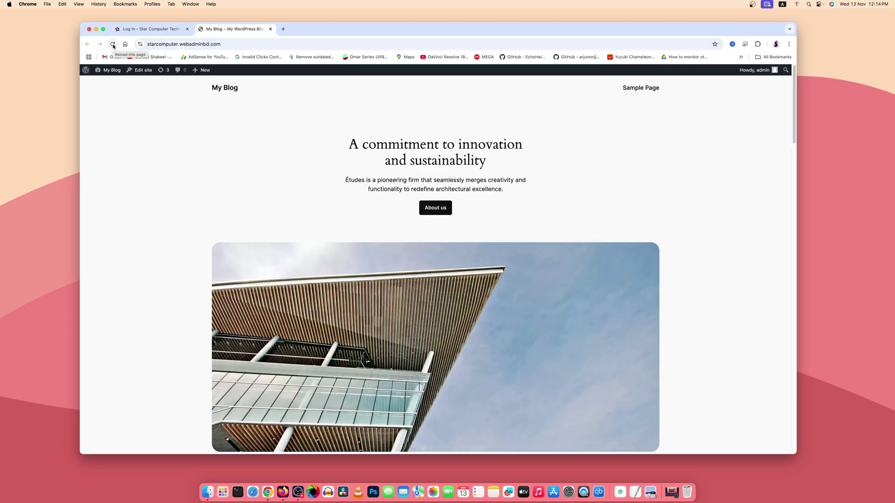
left_click(114, 45)
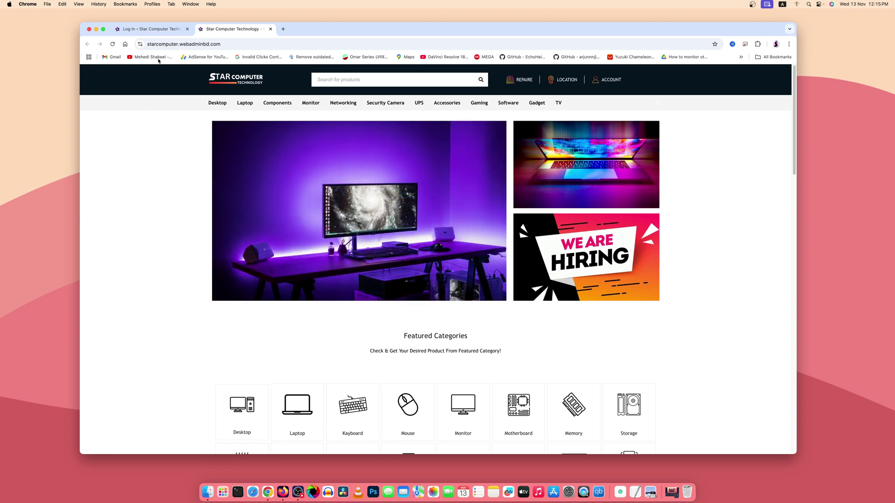
scroll(199, 263, "down", 20)
scroll(199, 264, "up", 20)
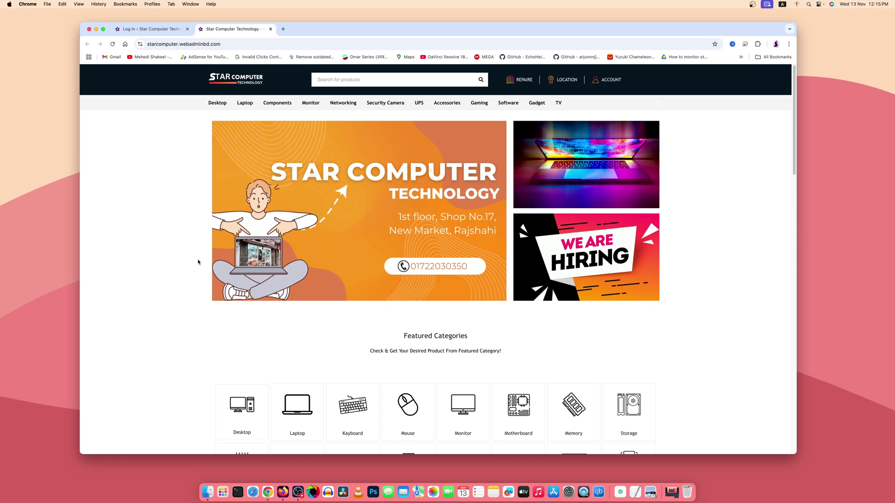
Return to the destination site's login page and enter the migrated admin username.
left_click(148, 28)
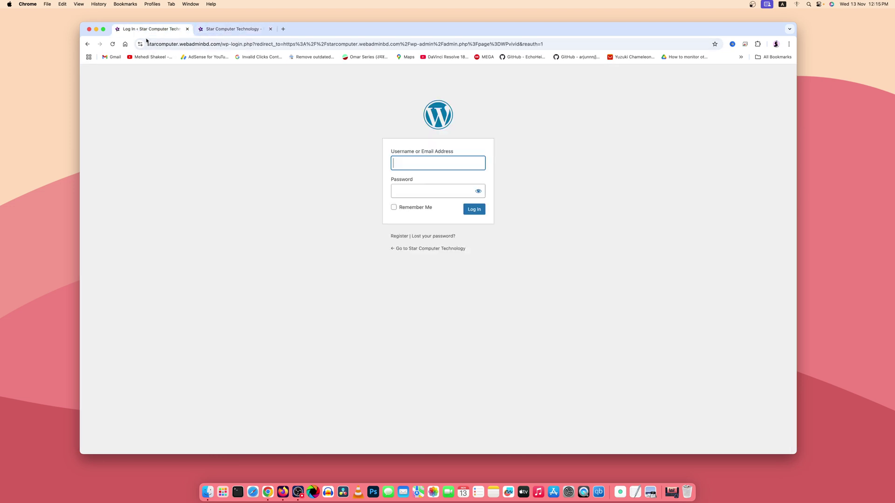
key("super+Tab")
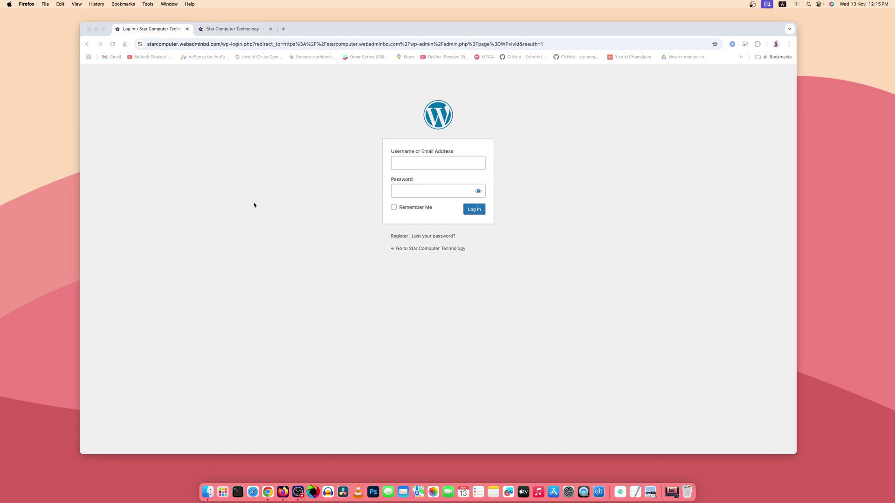
left_click(399, 164)
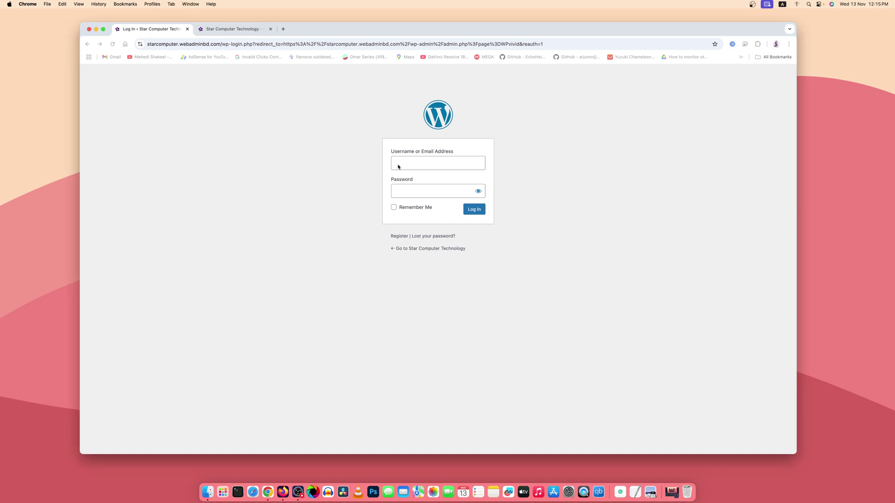
type("mehedishakeel")
key("Tab")
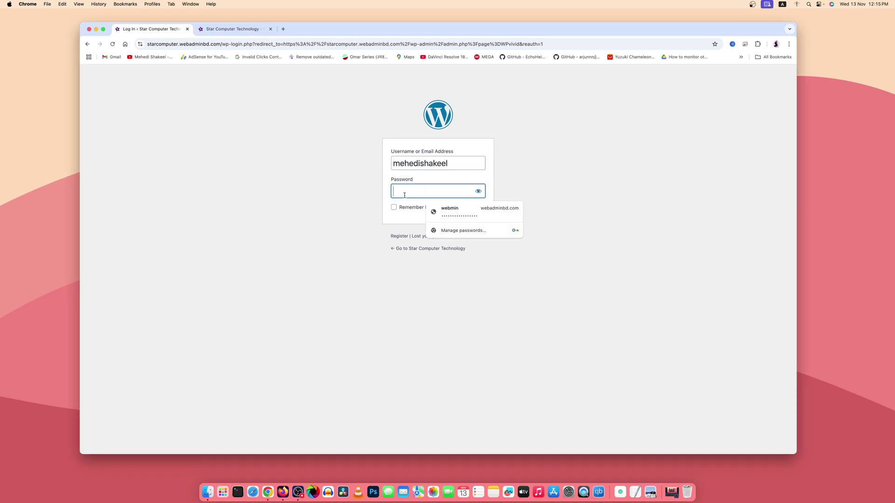
Autofill the saved password, tick Remember Me, and log in.
right_click(407, 196)
left_click(418, 264)
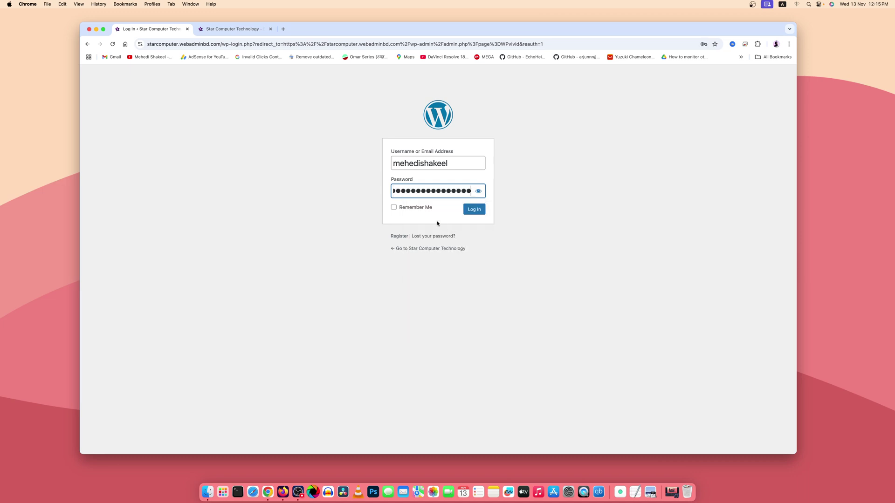
left_click(419, 208)
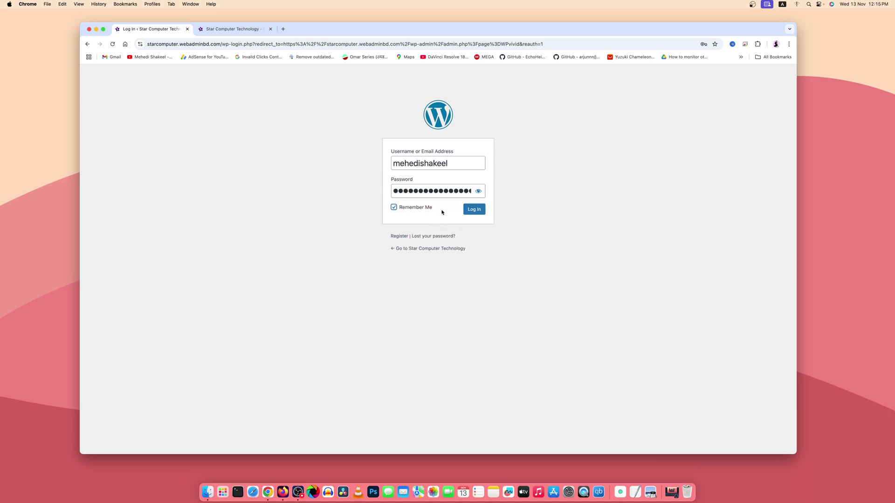
left_click(473, 209)
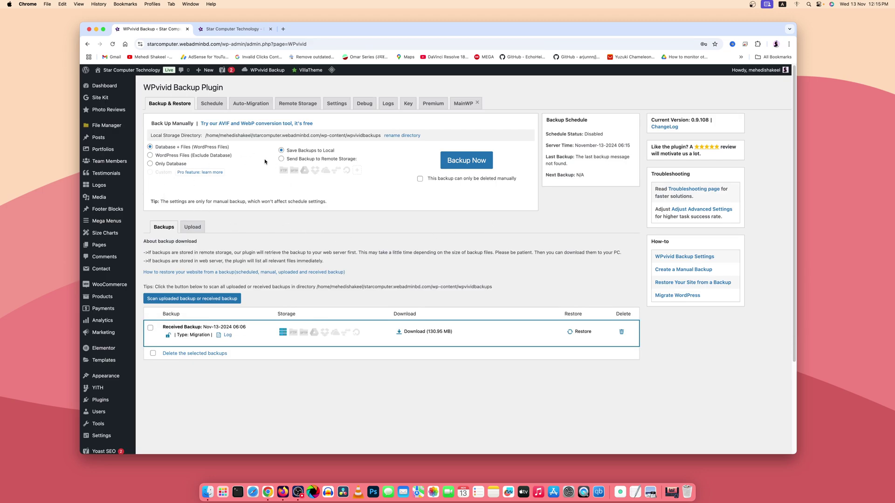
left_click(231, 29)
left_click(113, 44)
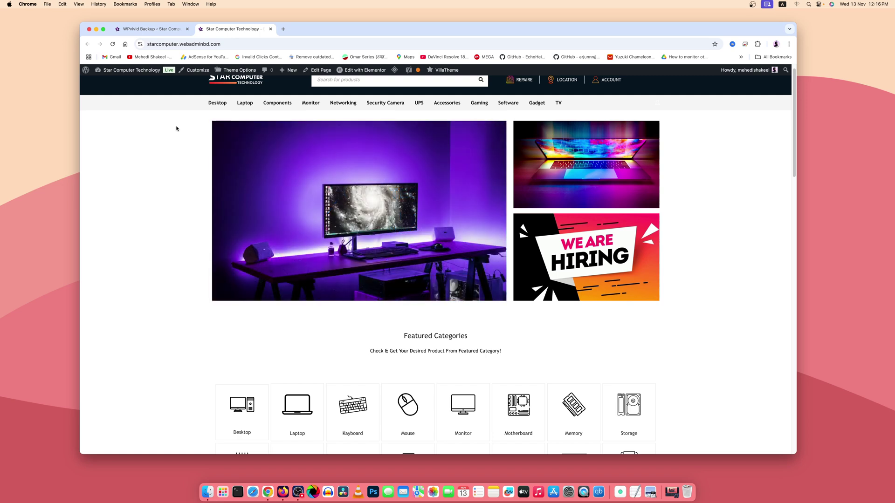
left_click(143, 33)
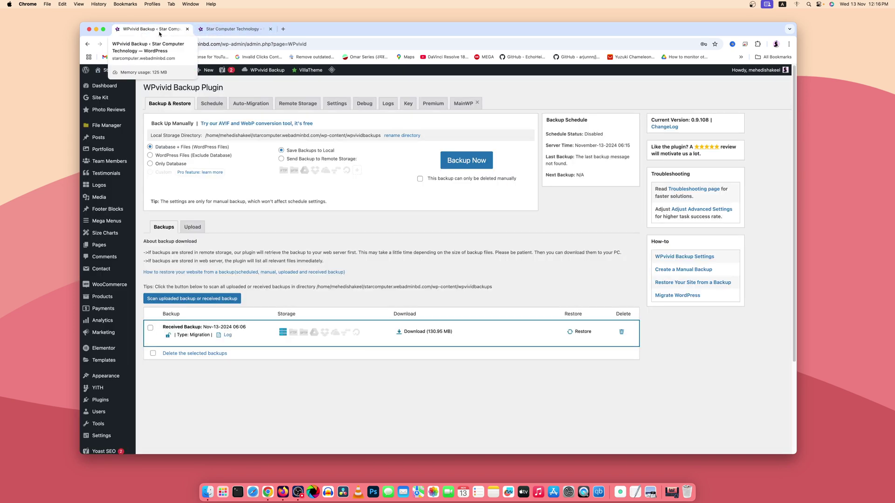
left_click(209, 30)
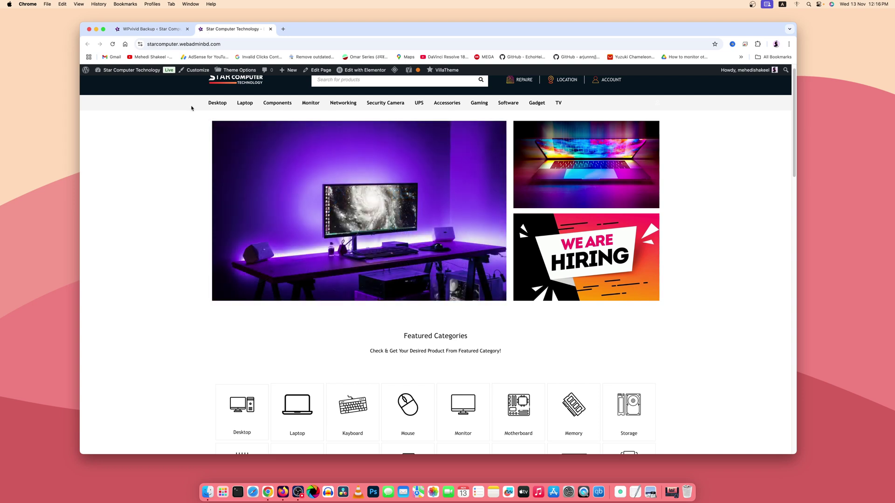
left_click(151, 31)
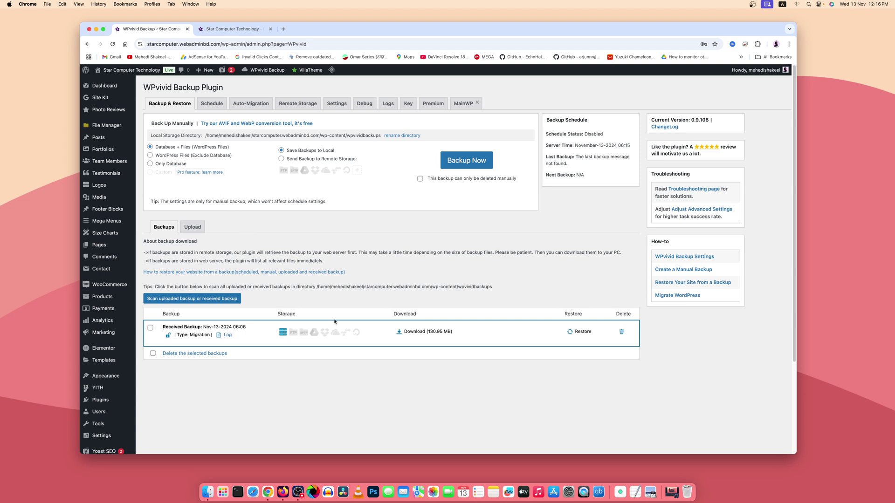